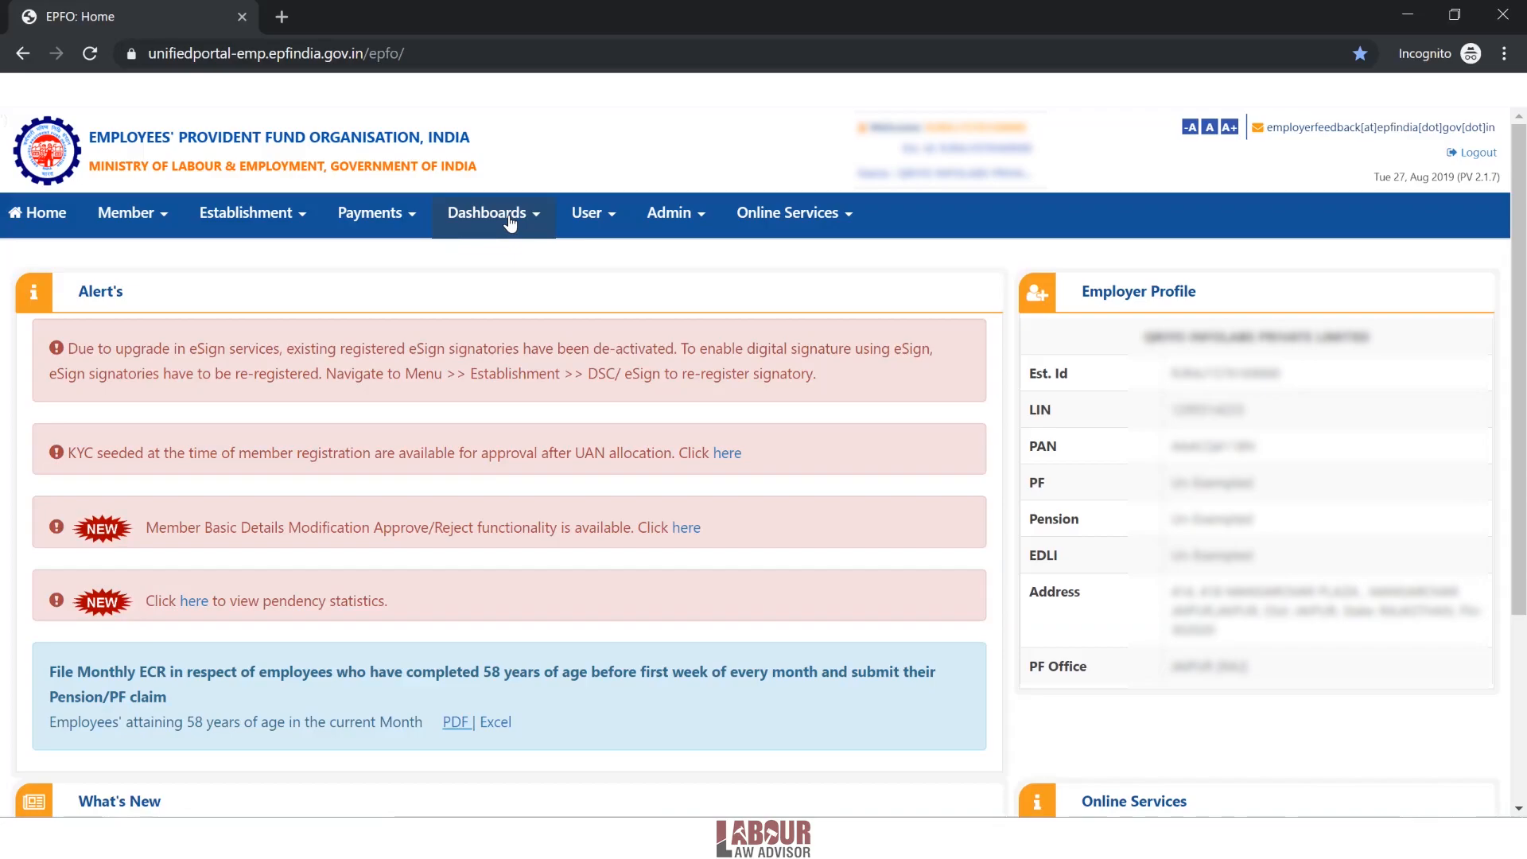
Open the Active Member dashboard and list all employees in the active member details
click(509, 219)
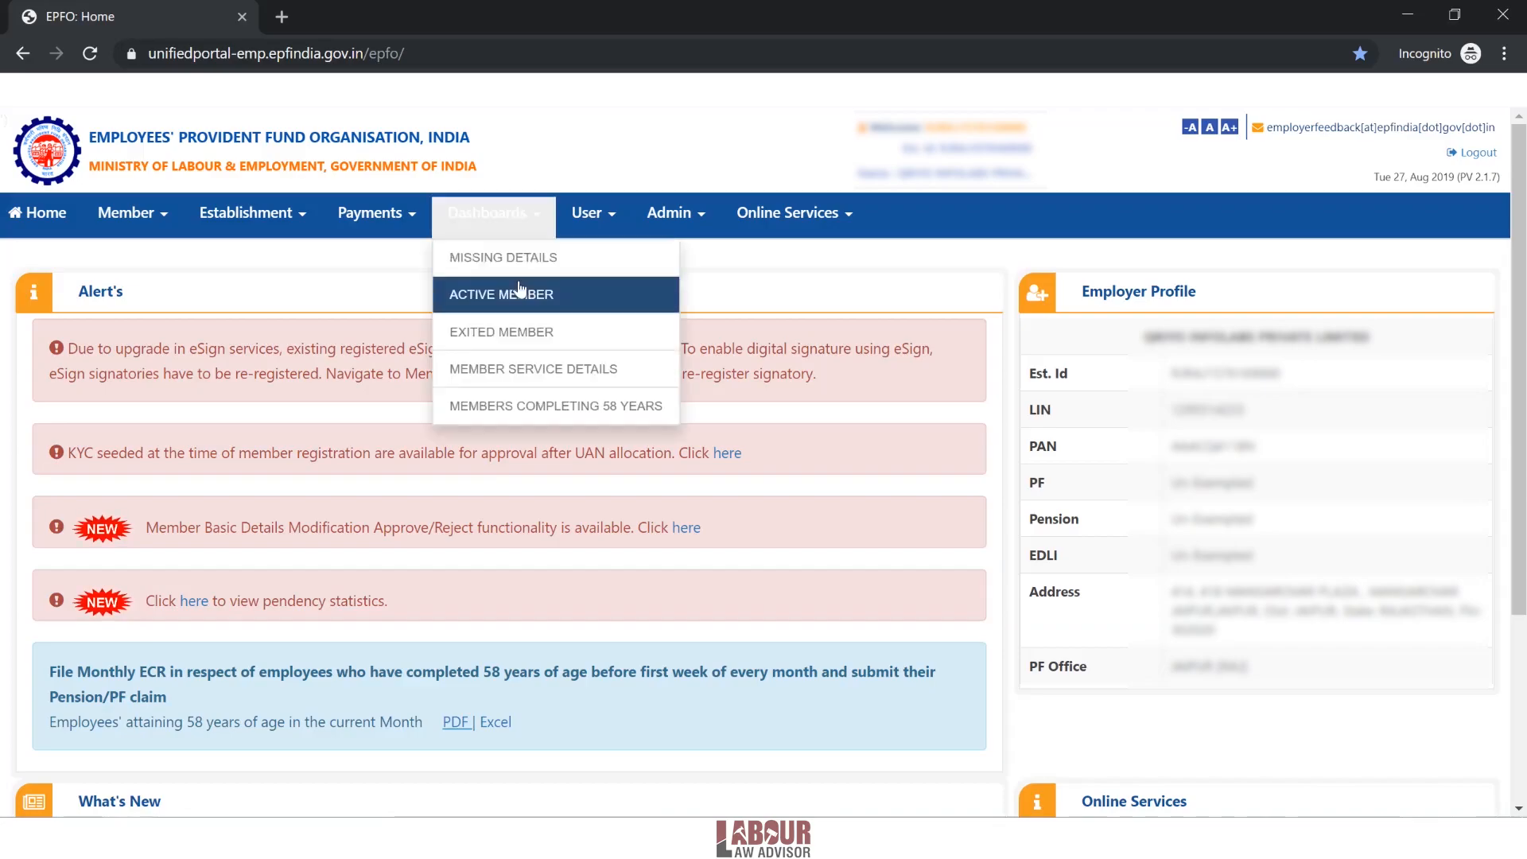
click(521, 298)
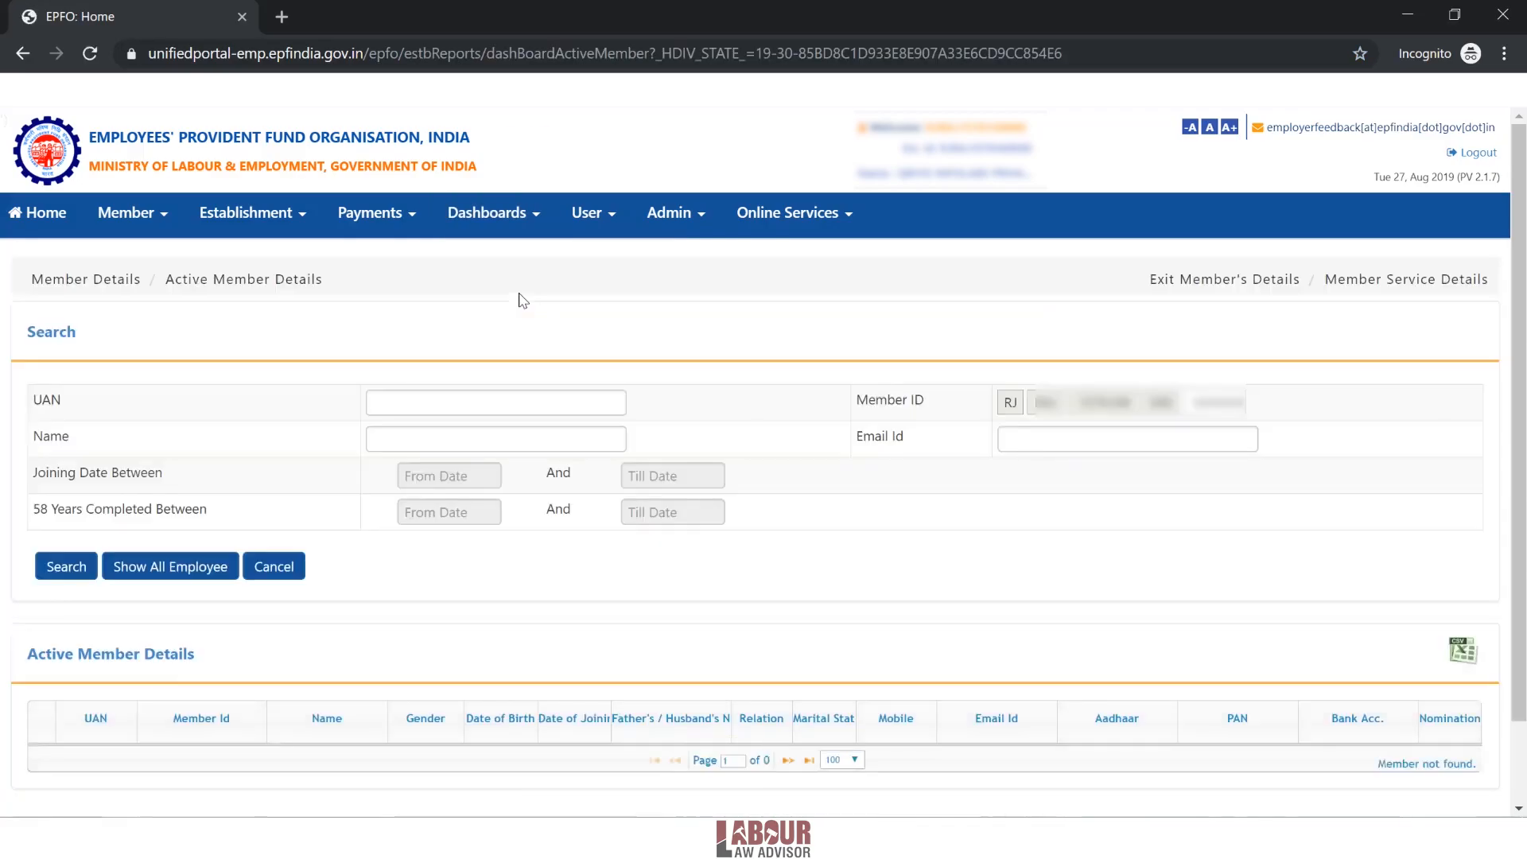
click(176, 578)
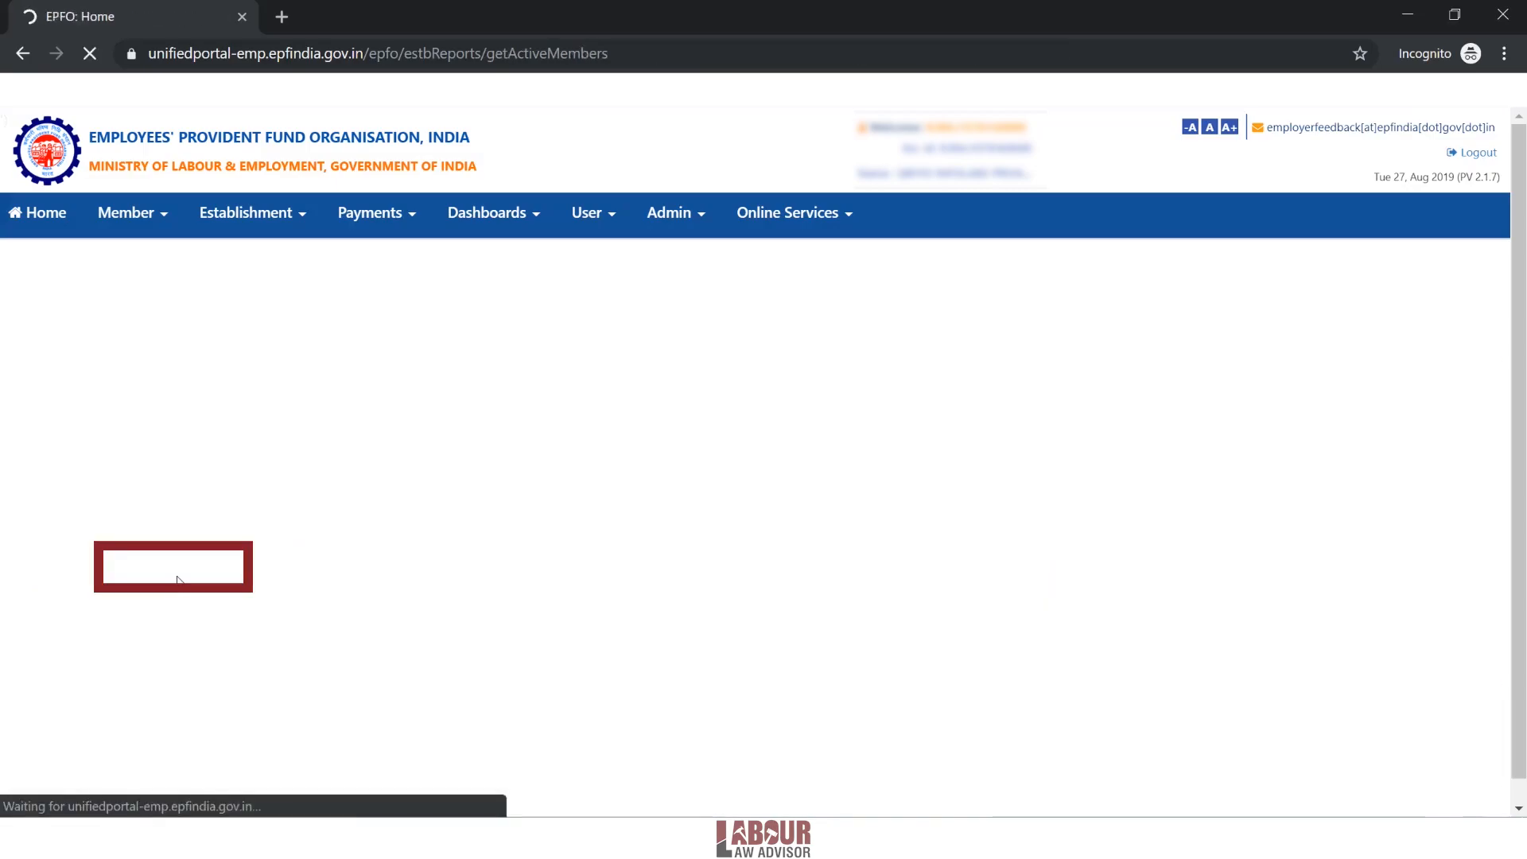
scroll(389, 668, down, 4)
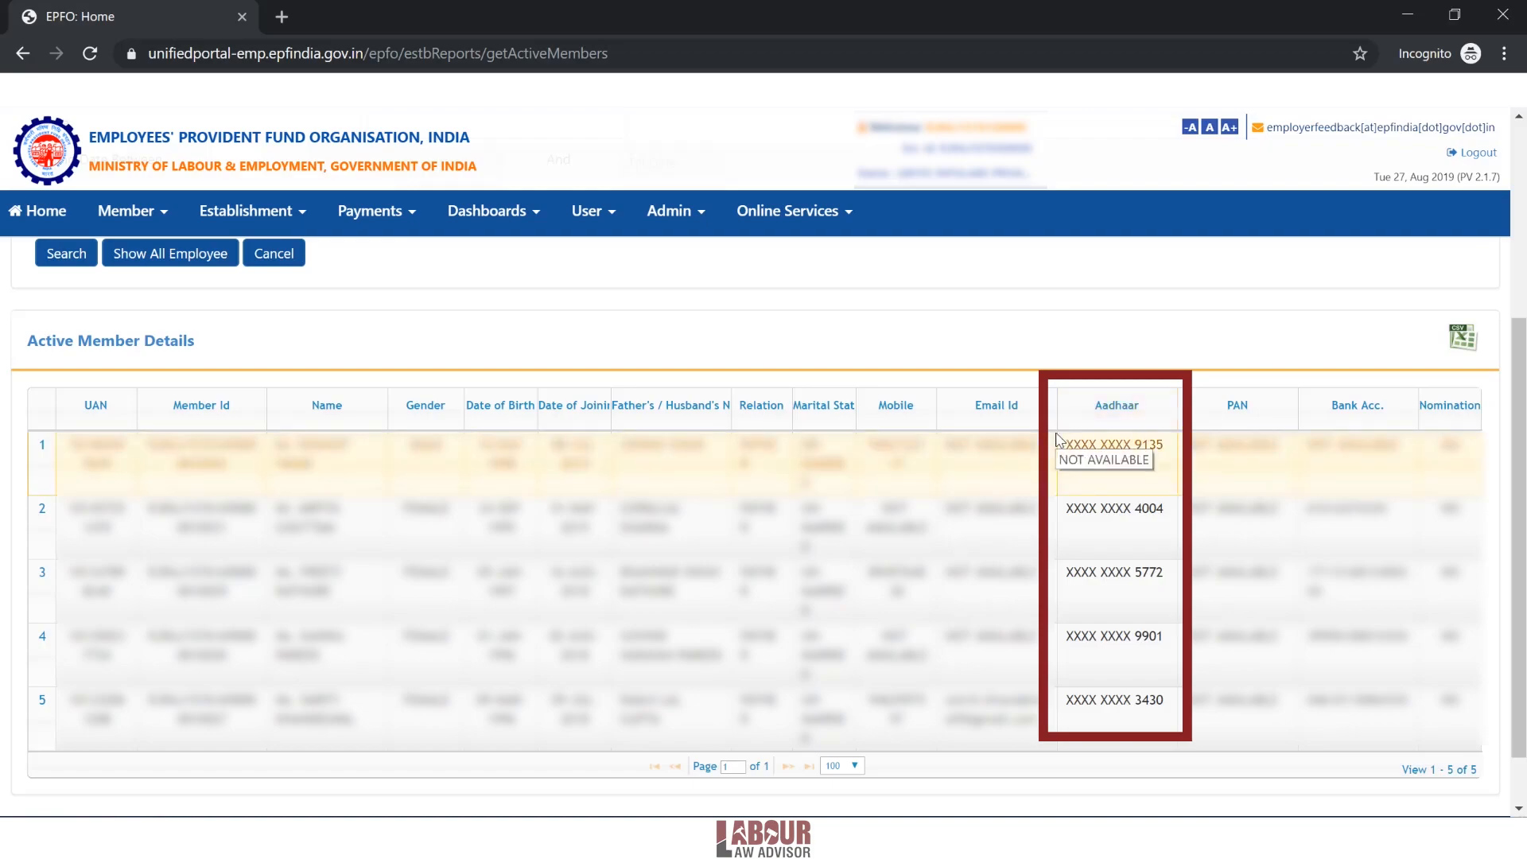
Copy the first listed member's UAN, look up their member profile with it, and view the profile and missing details
drag(116, 470, 66, 451)
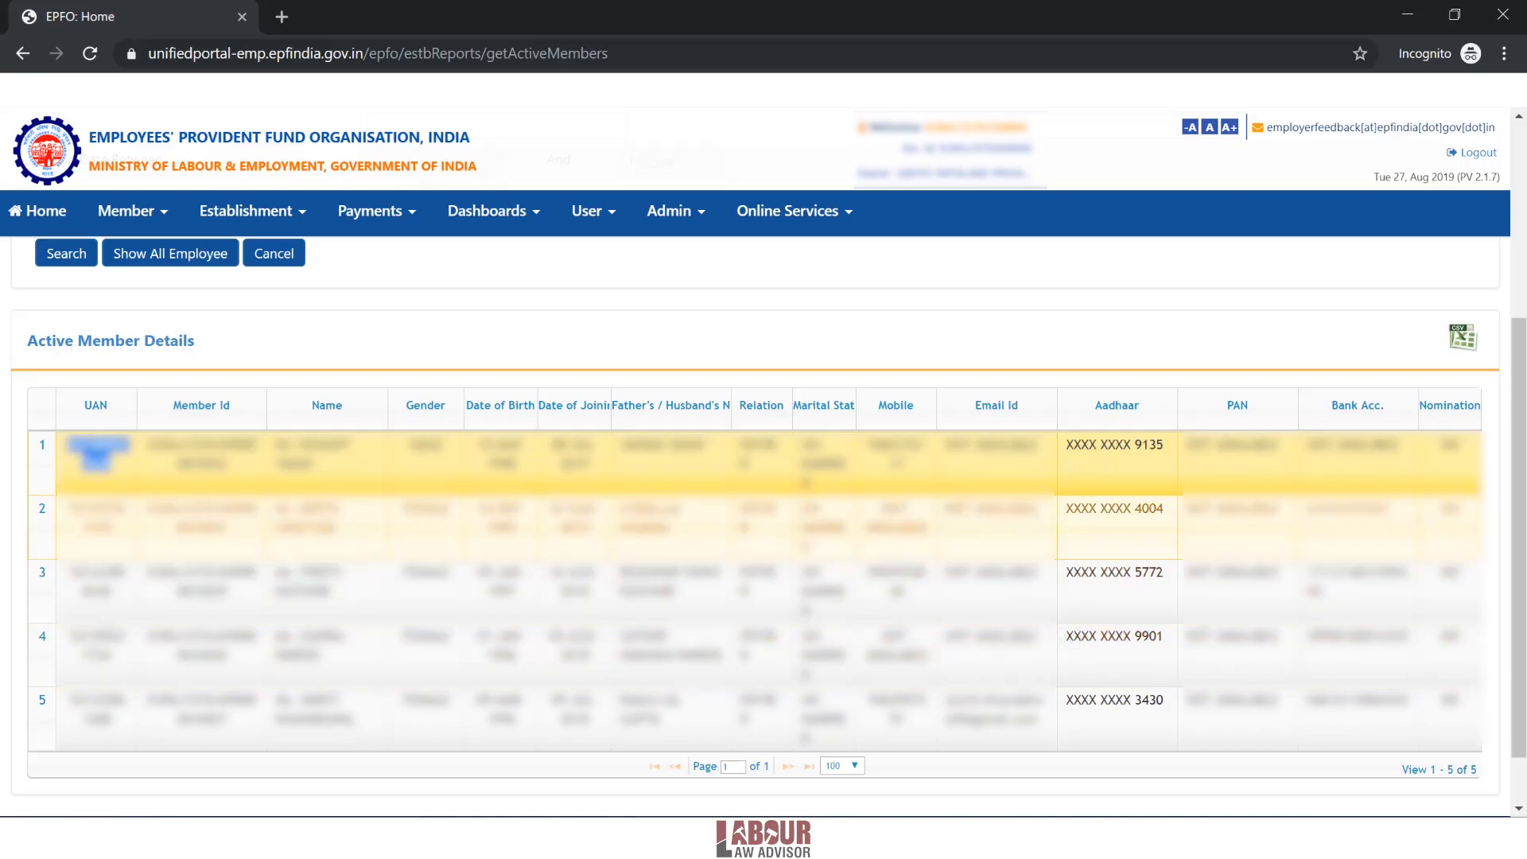
click(164, 251)
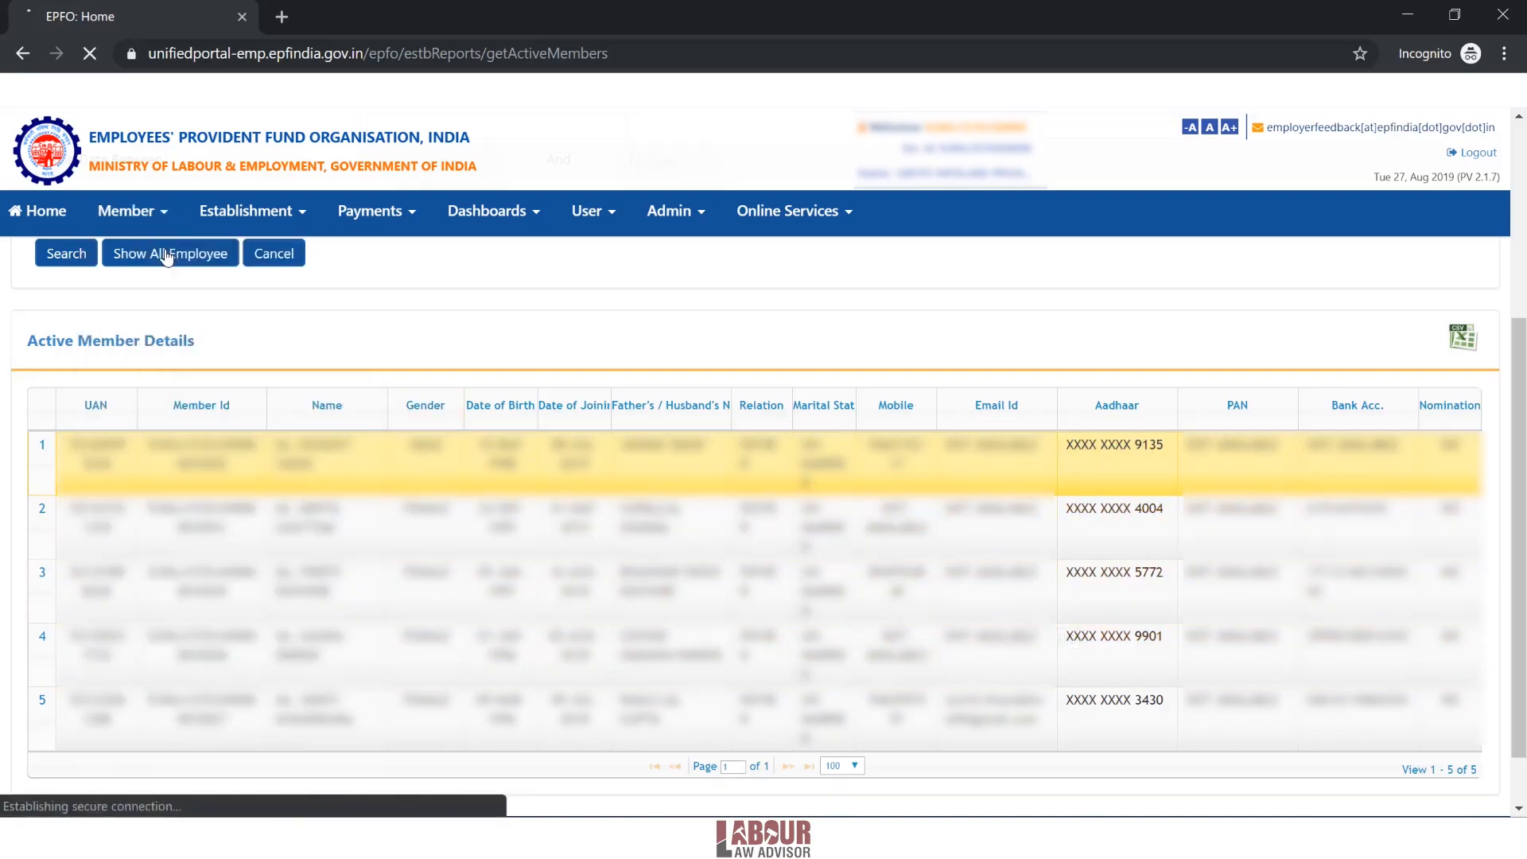
click(238, 347)
key(ctrl+v)
click(65, 389)
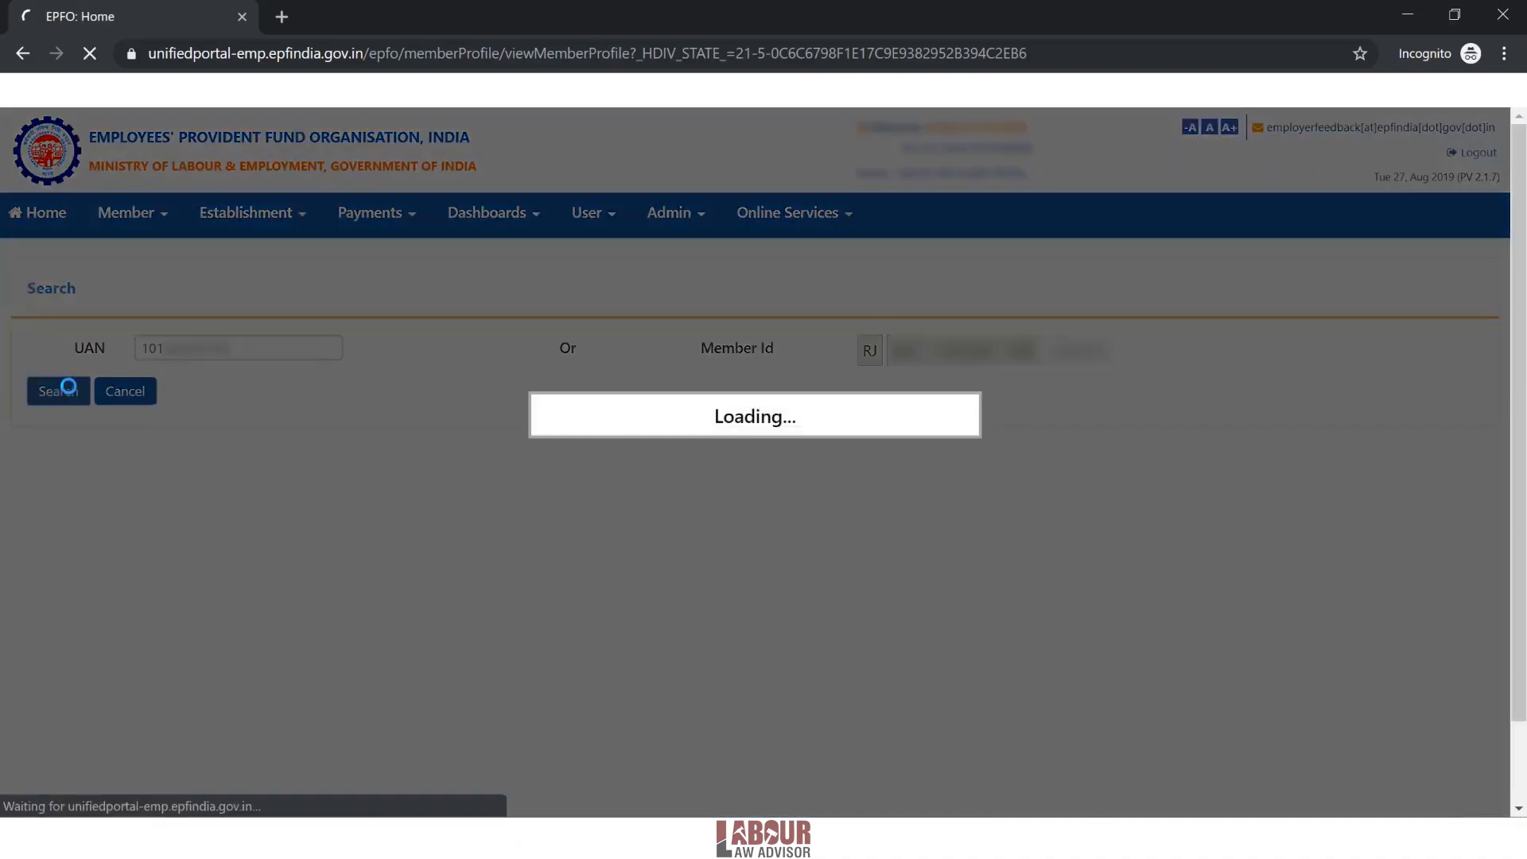
scroll(233, 423, down, 2)
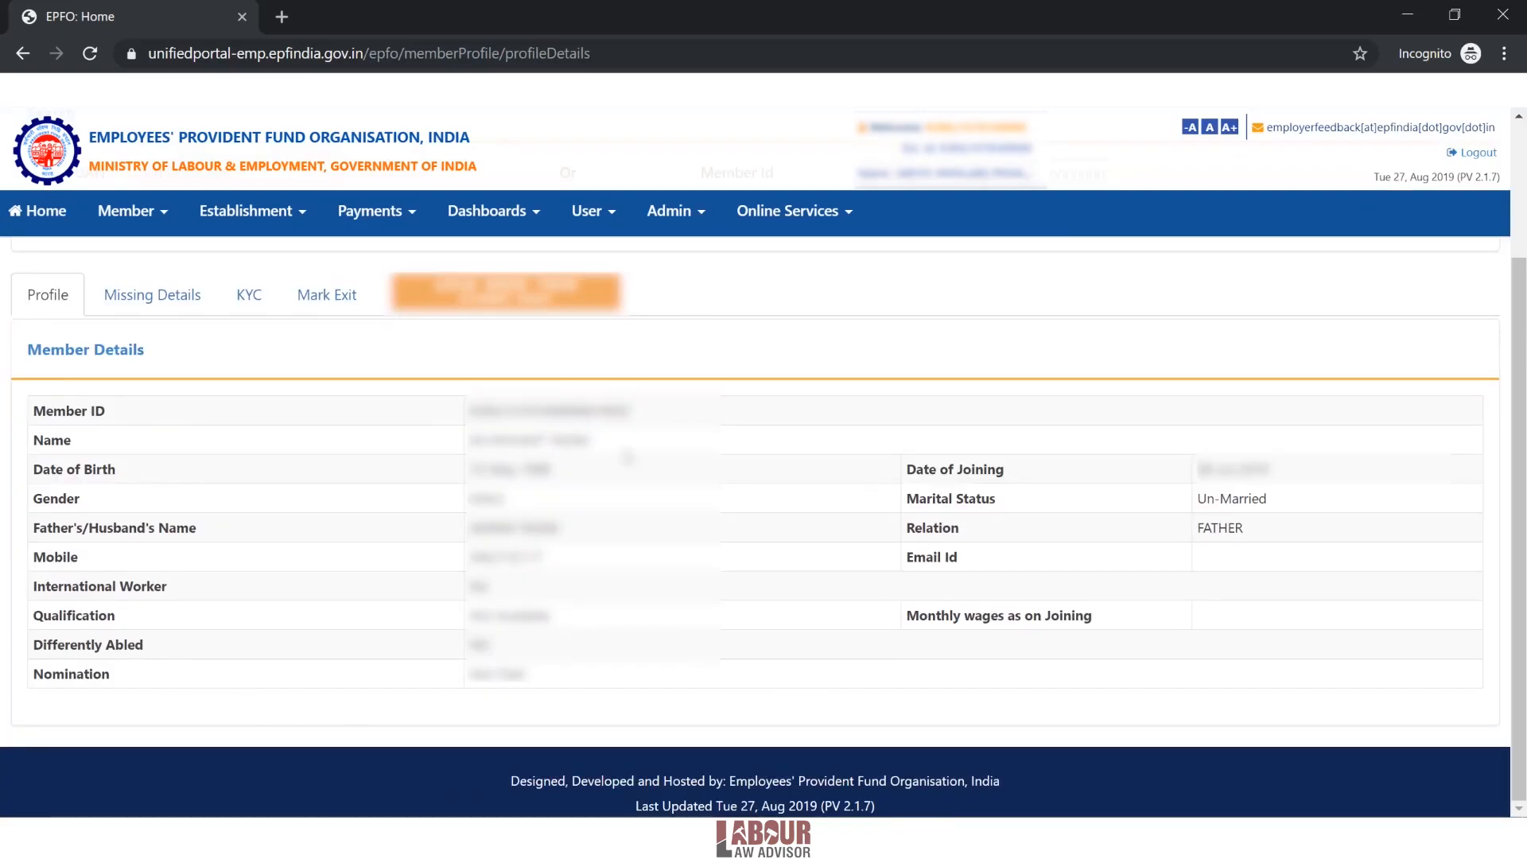
click(152, 294)
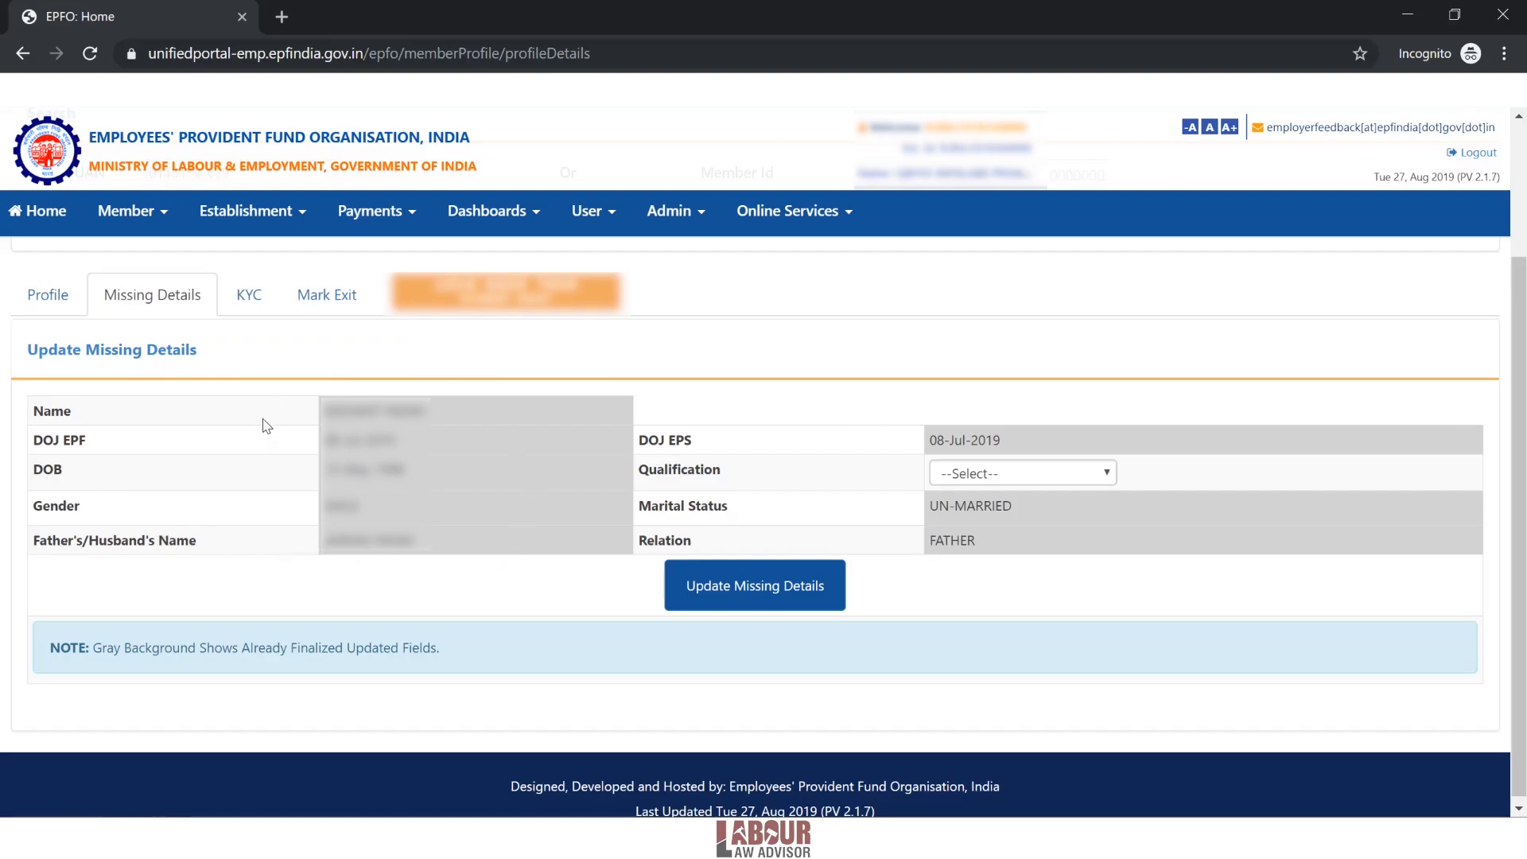
Open the Member Service Details dashboard and search for the copied member UAN
click(484, 221)
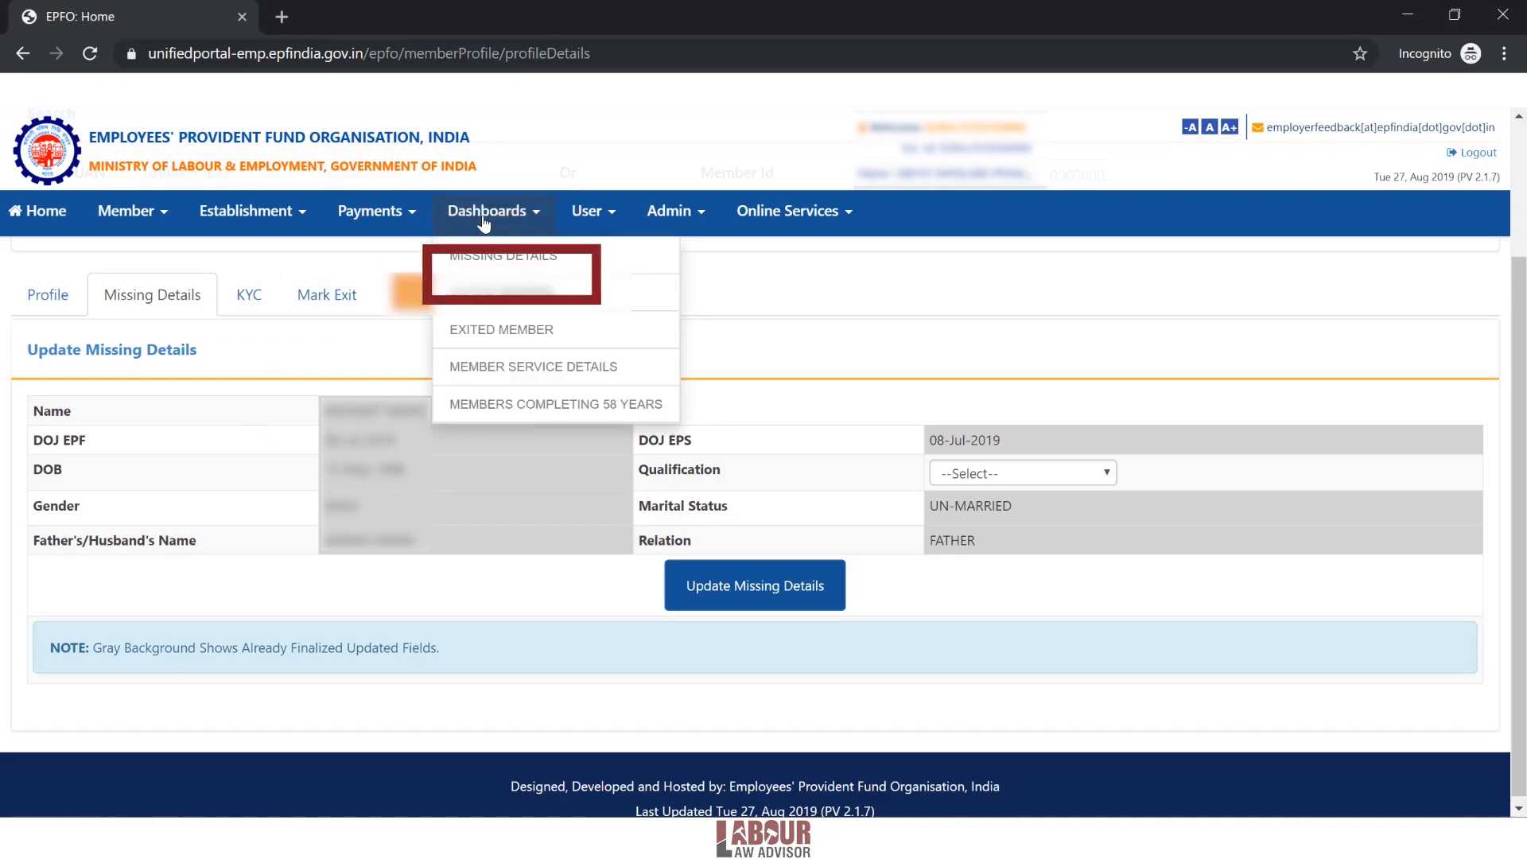
click(513, 374)
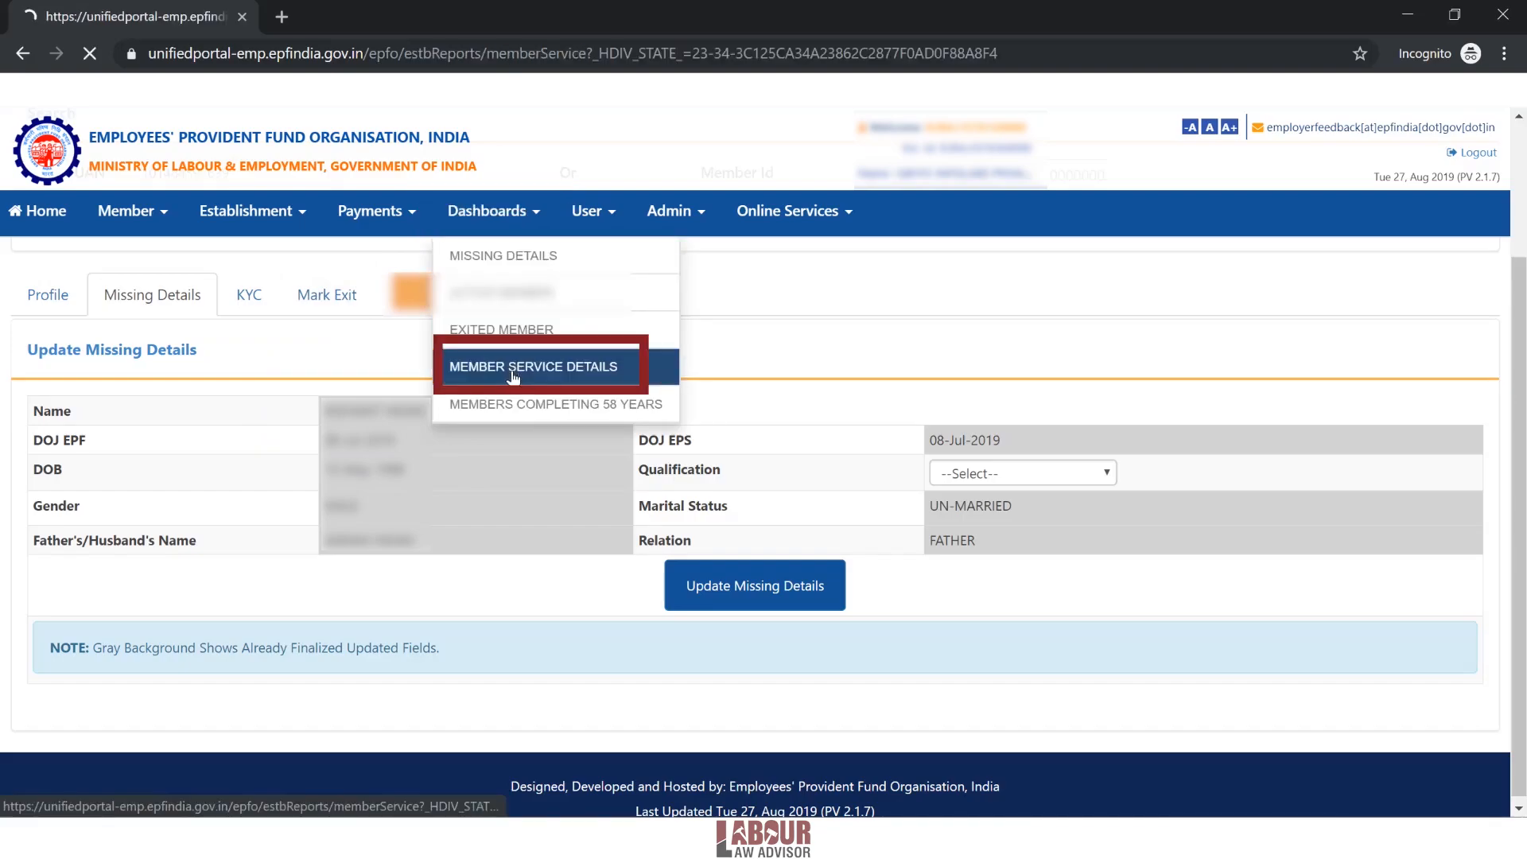
click(383, 568)
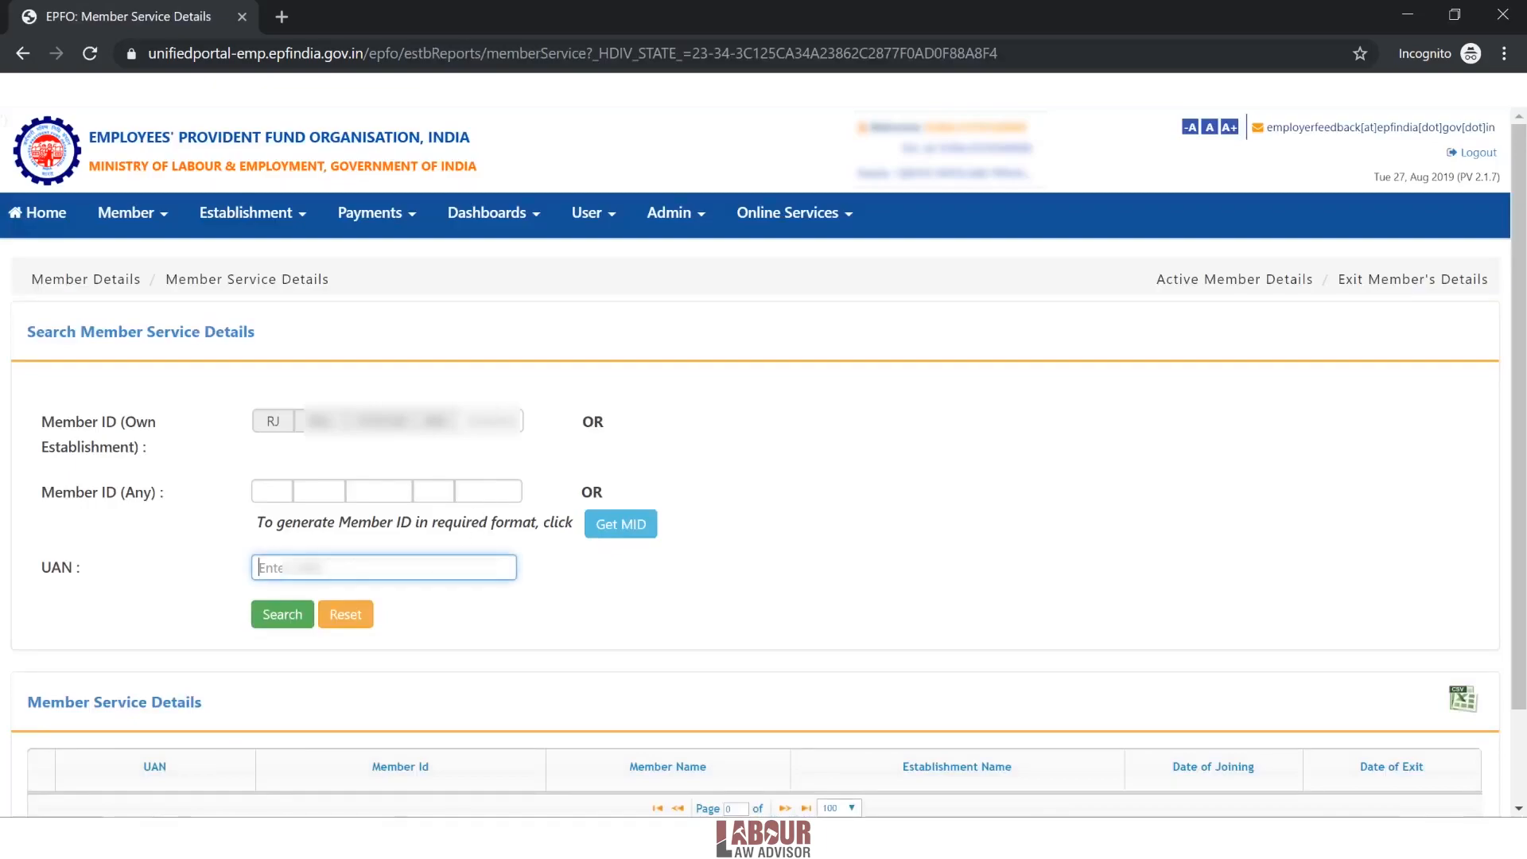
key(ctrl+v)
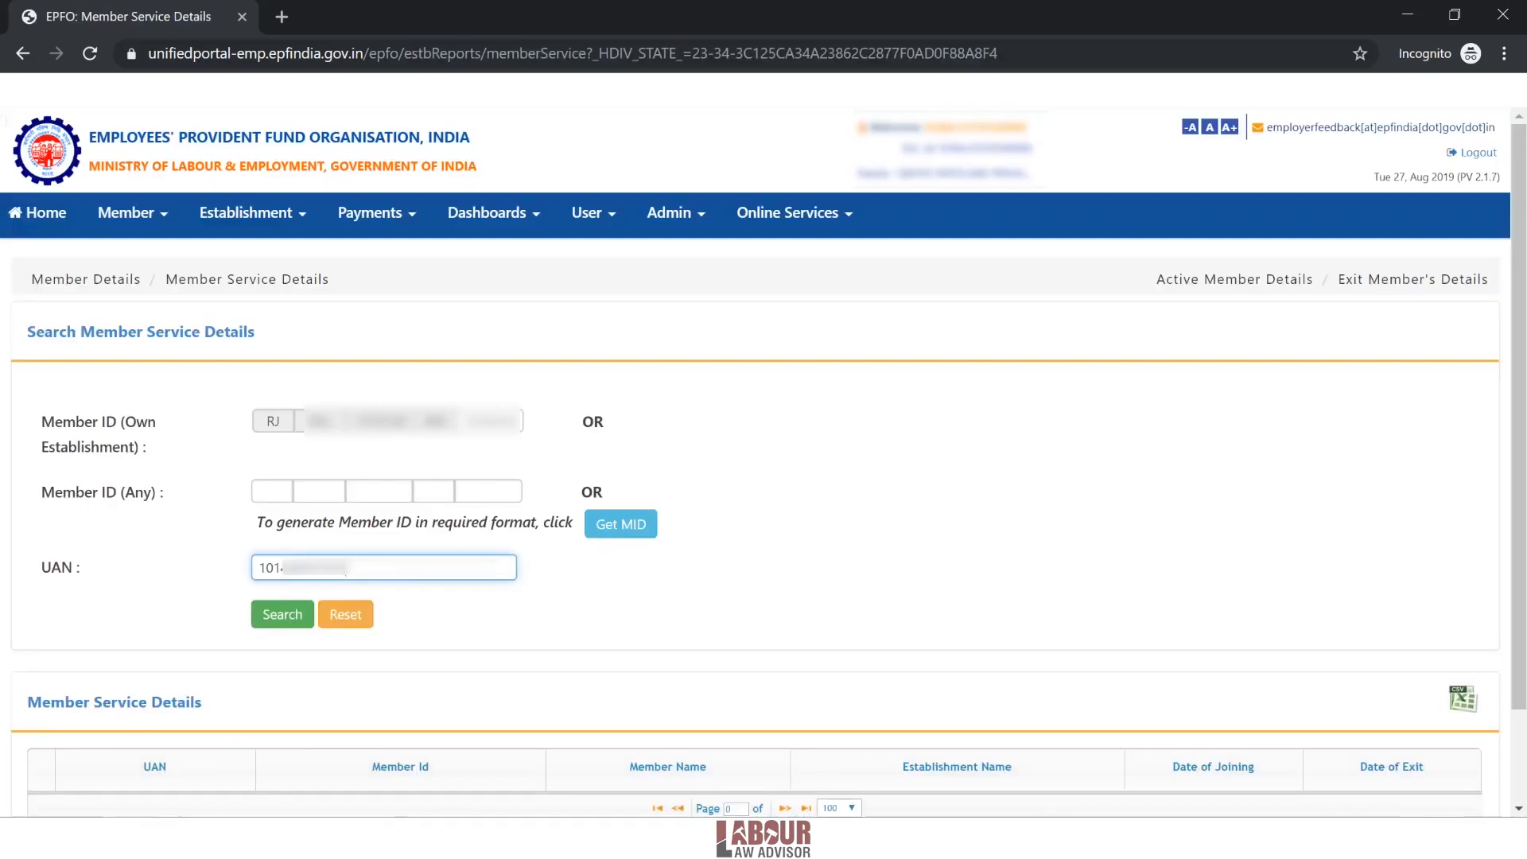
click(300, 623)
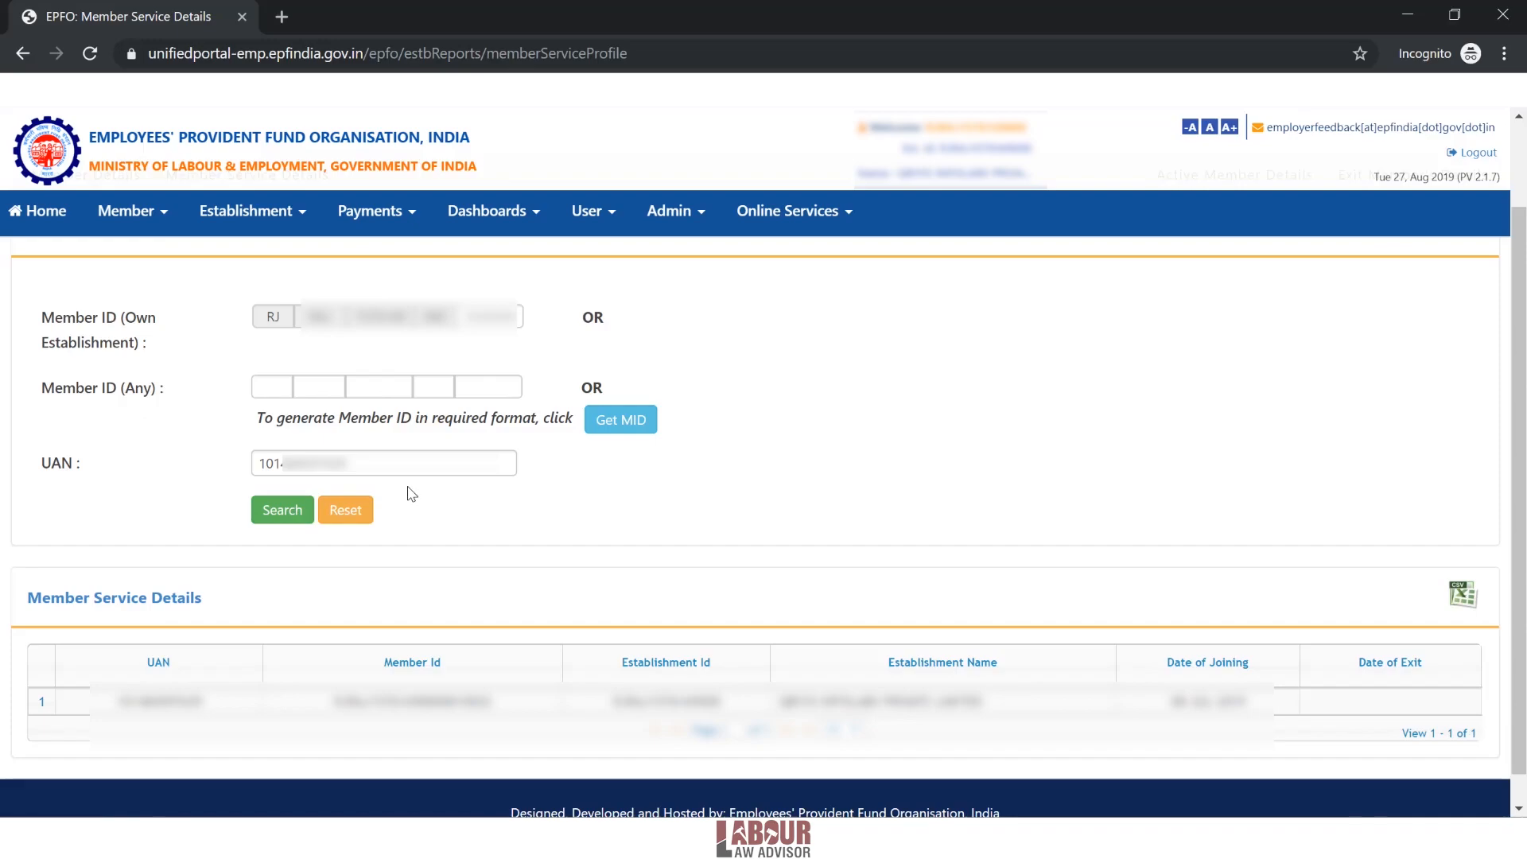
Replace the UAN with another member's UAN and search for that member's service history
double_click(342, 463)
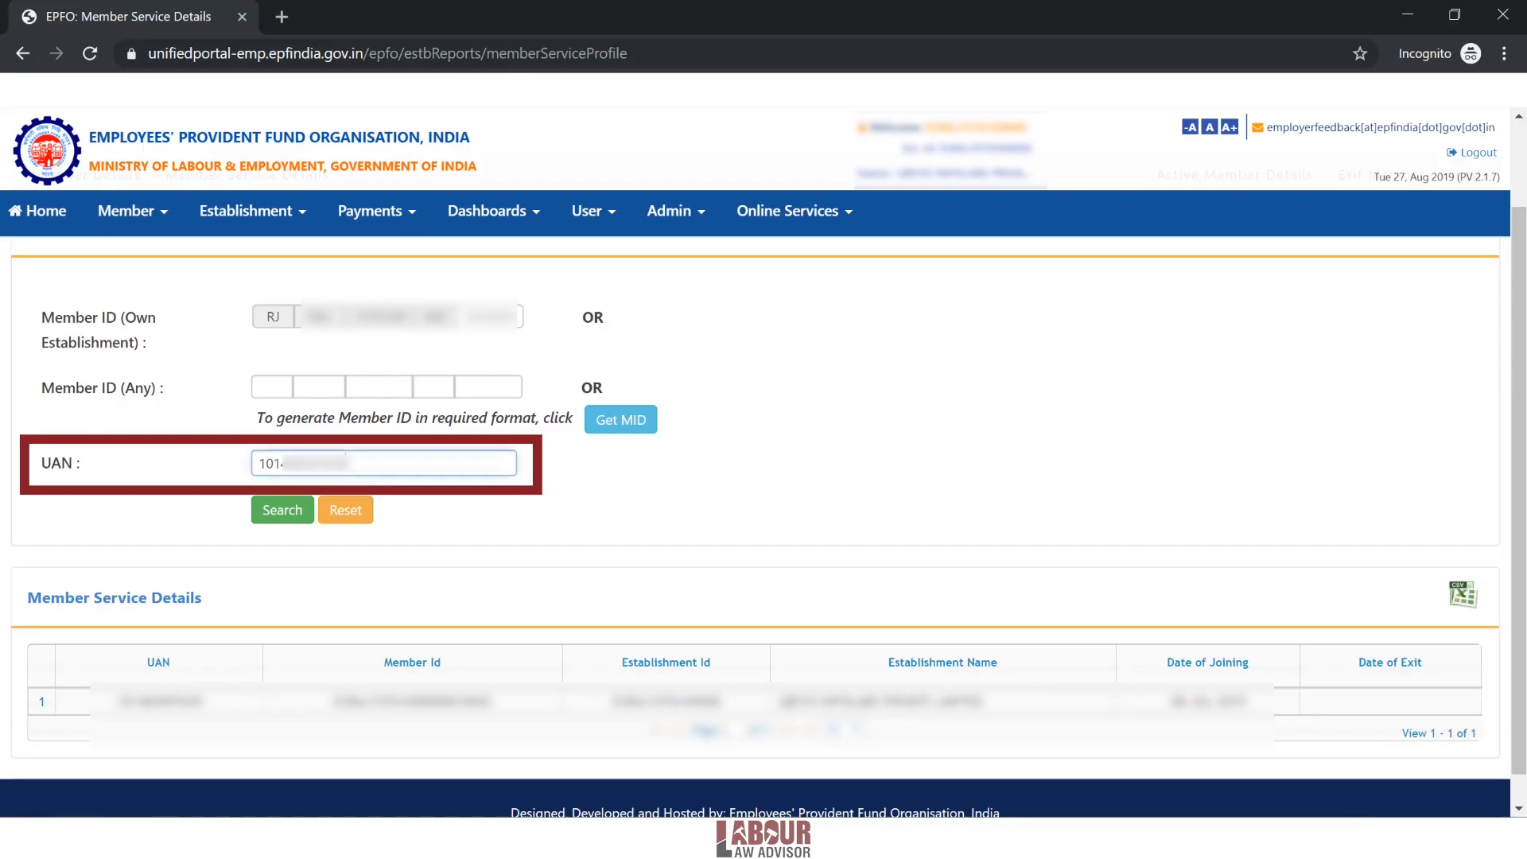
key(ctrl+v)
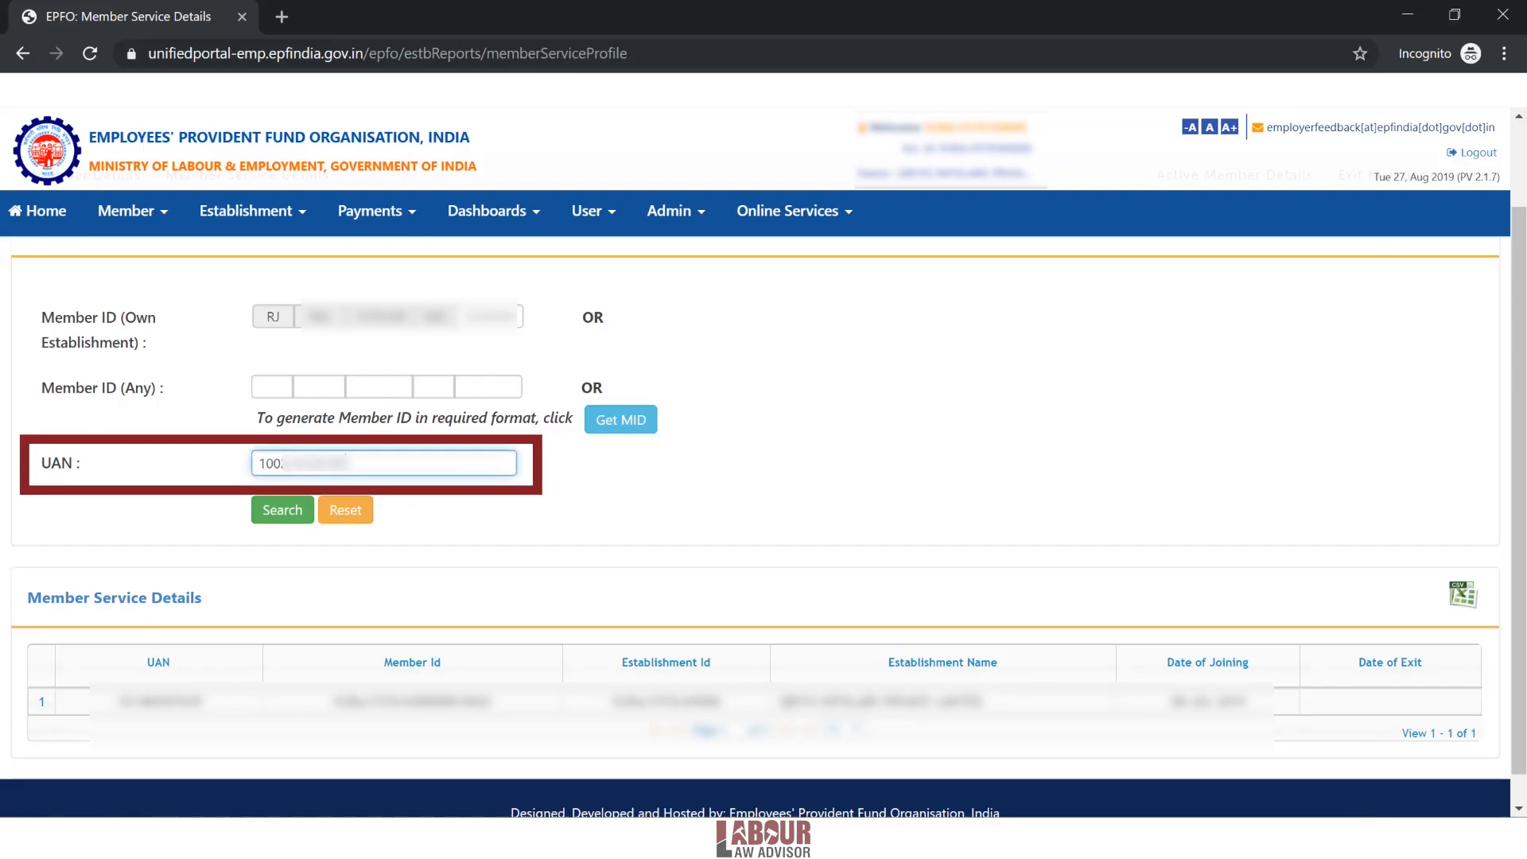
click(296, 526)
scroll(612, 708, down, 1)
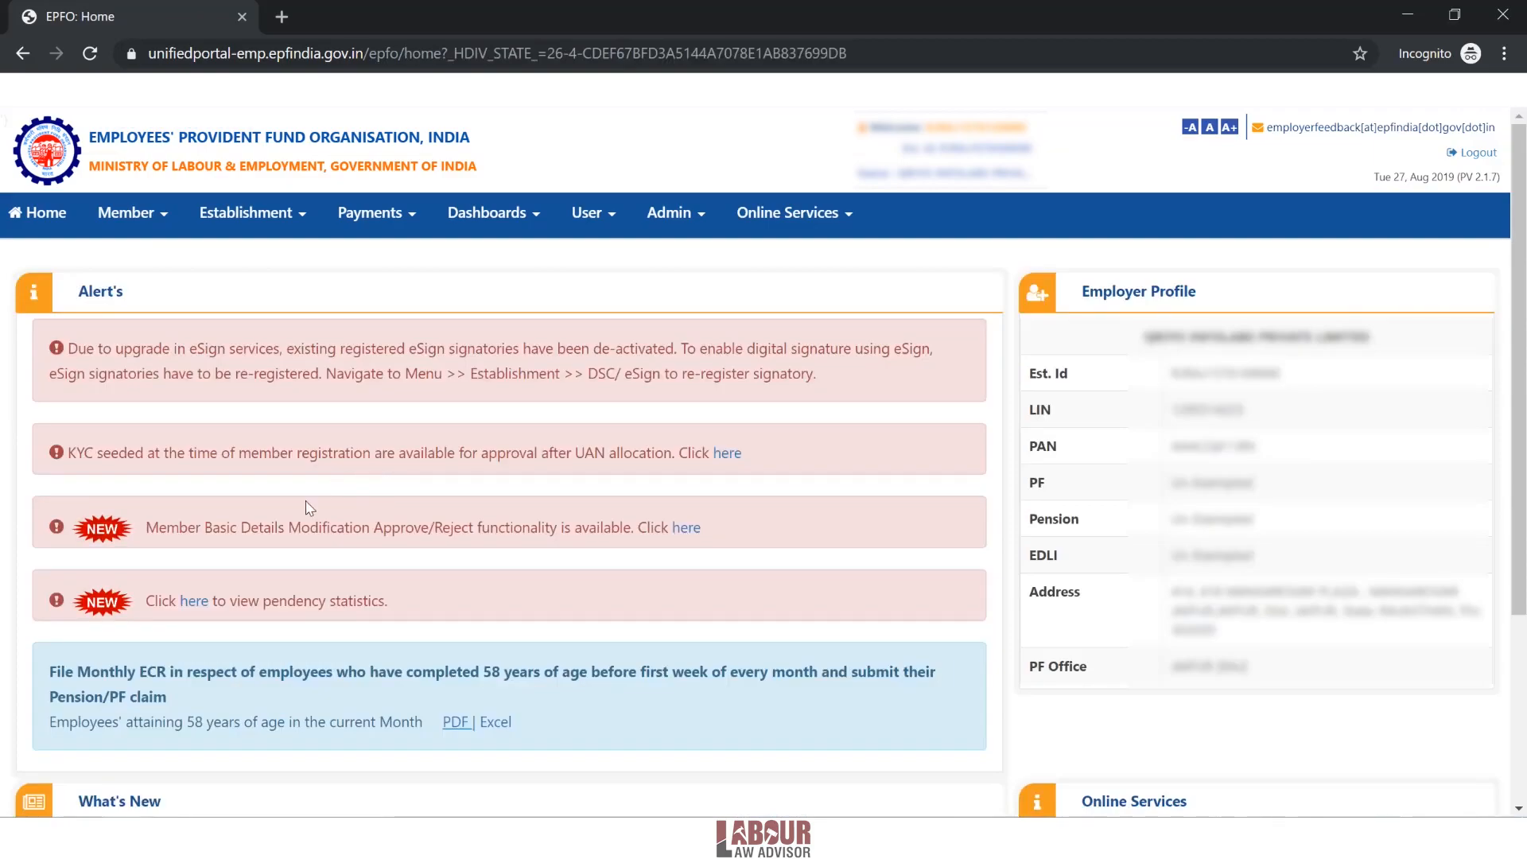
Open the individual member registration form and review its Member Registration and KYC Details sections
click(149, 229)
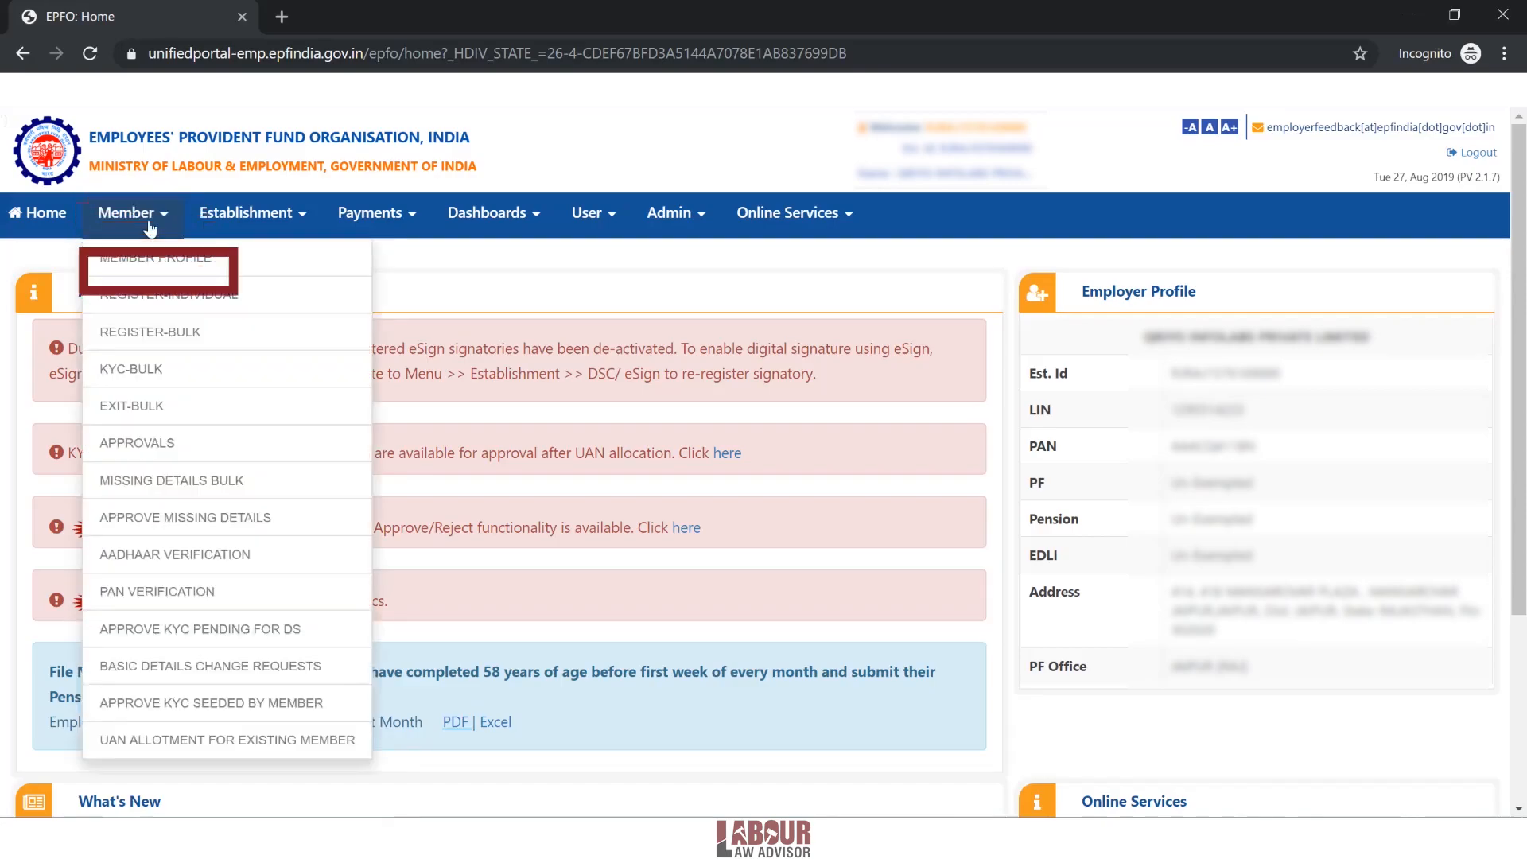
click(185, 301)
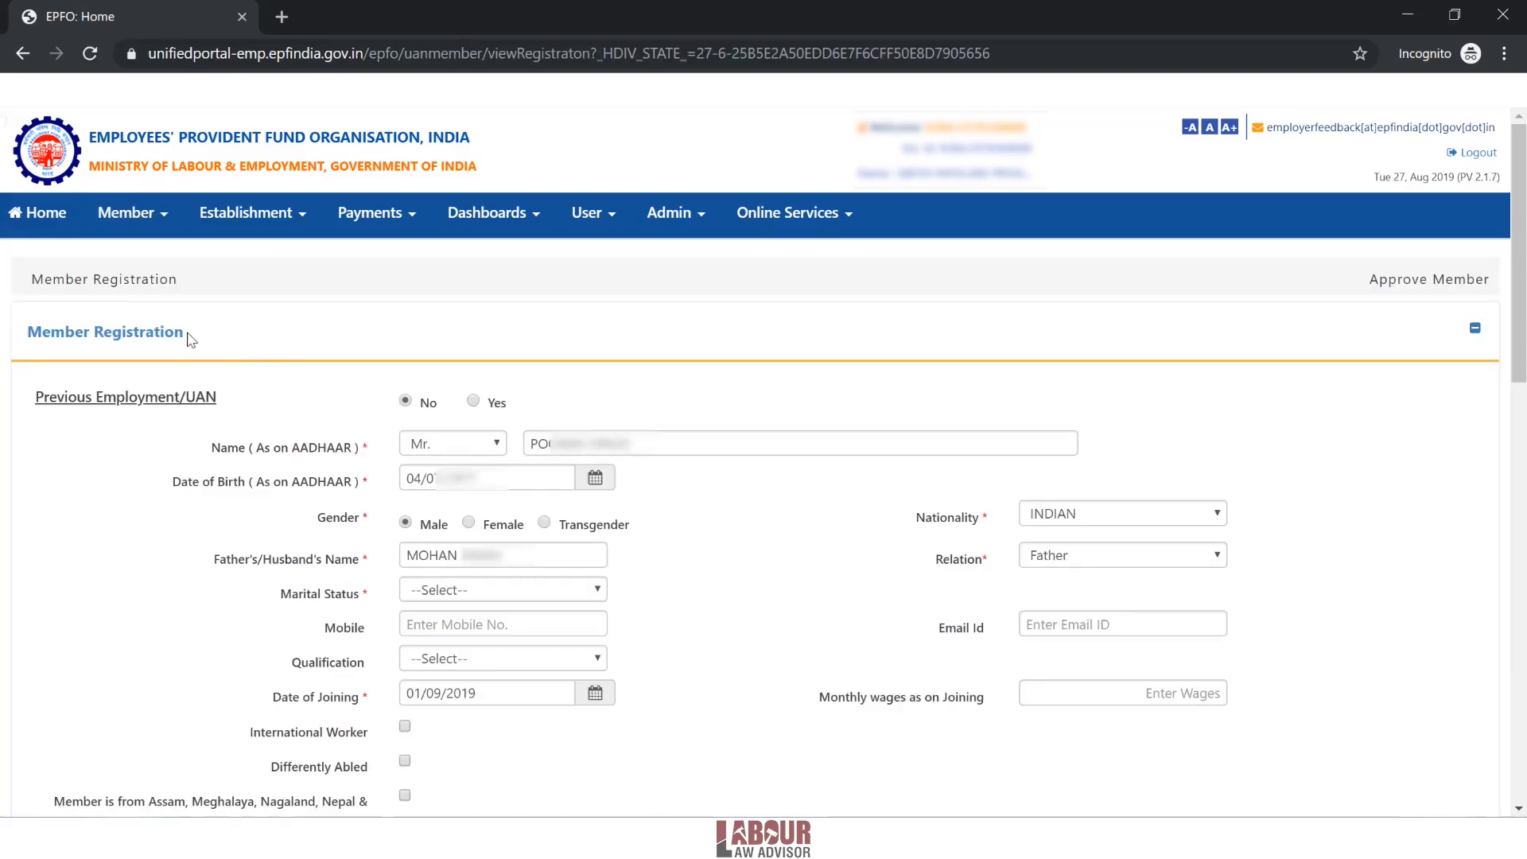
drag(188, 338, 28, 338)
click(284, 343)
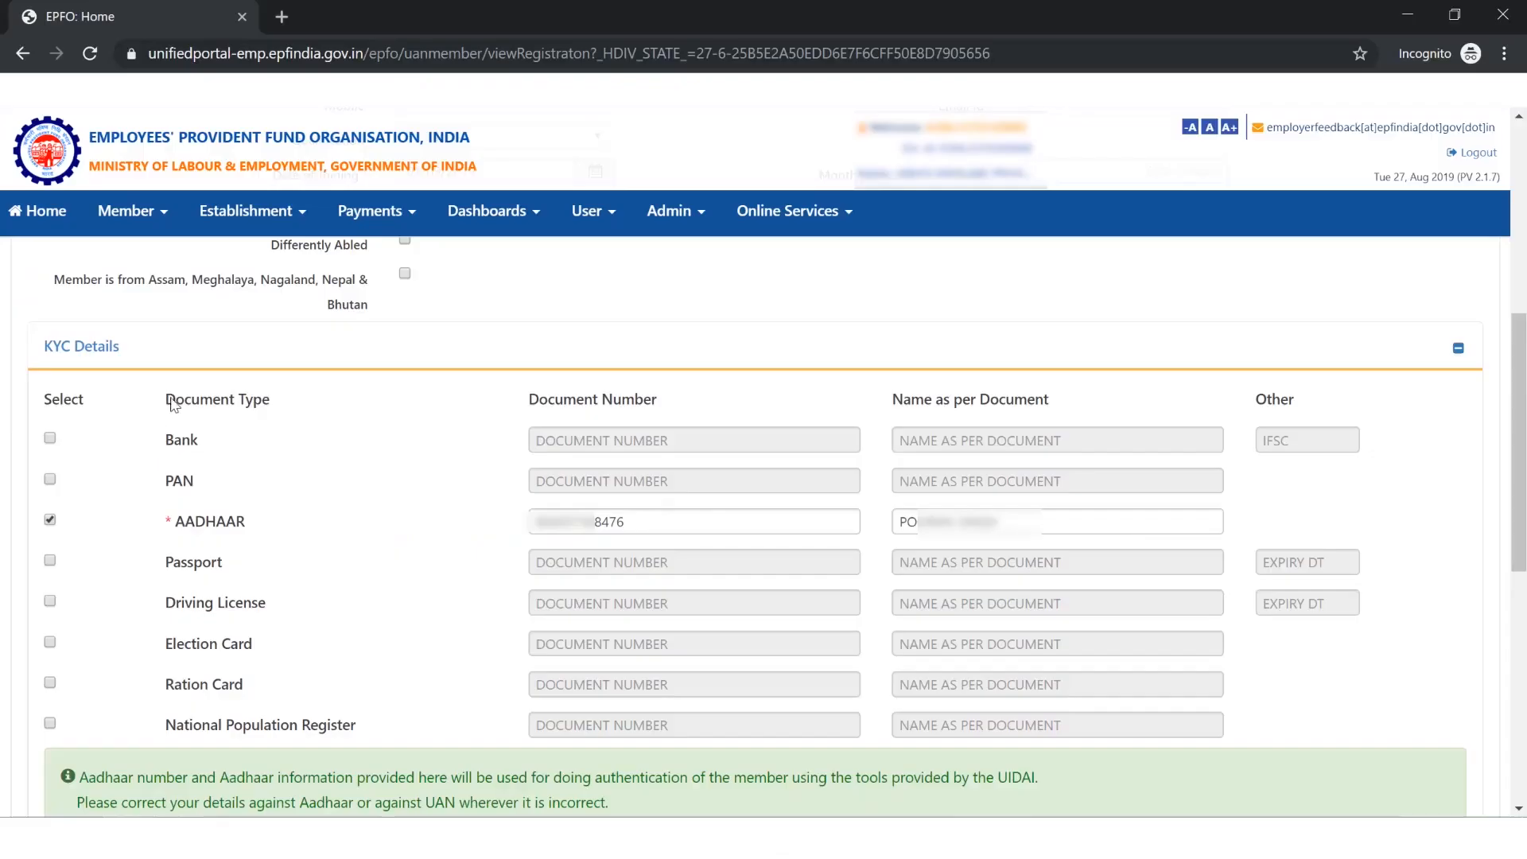
drag(44, 346, 128, 345)
click(160, 337)
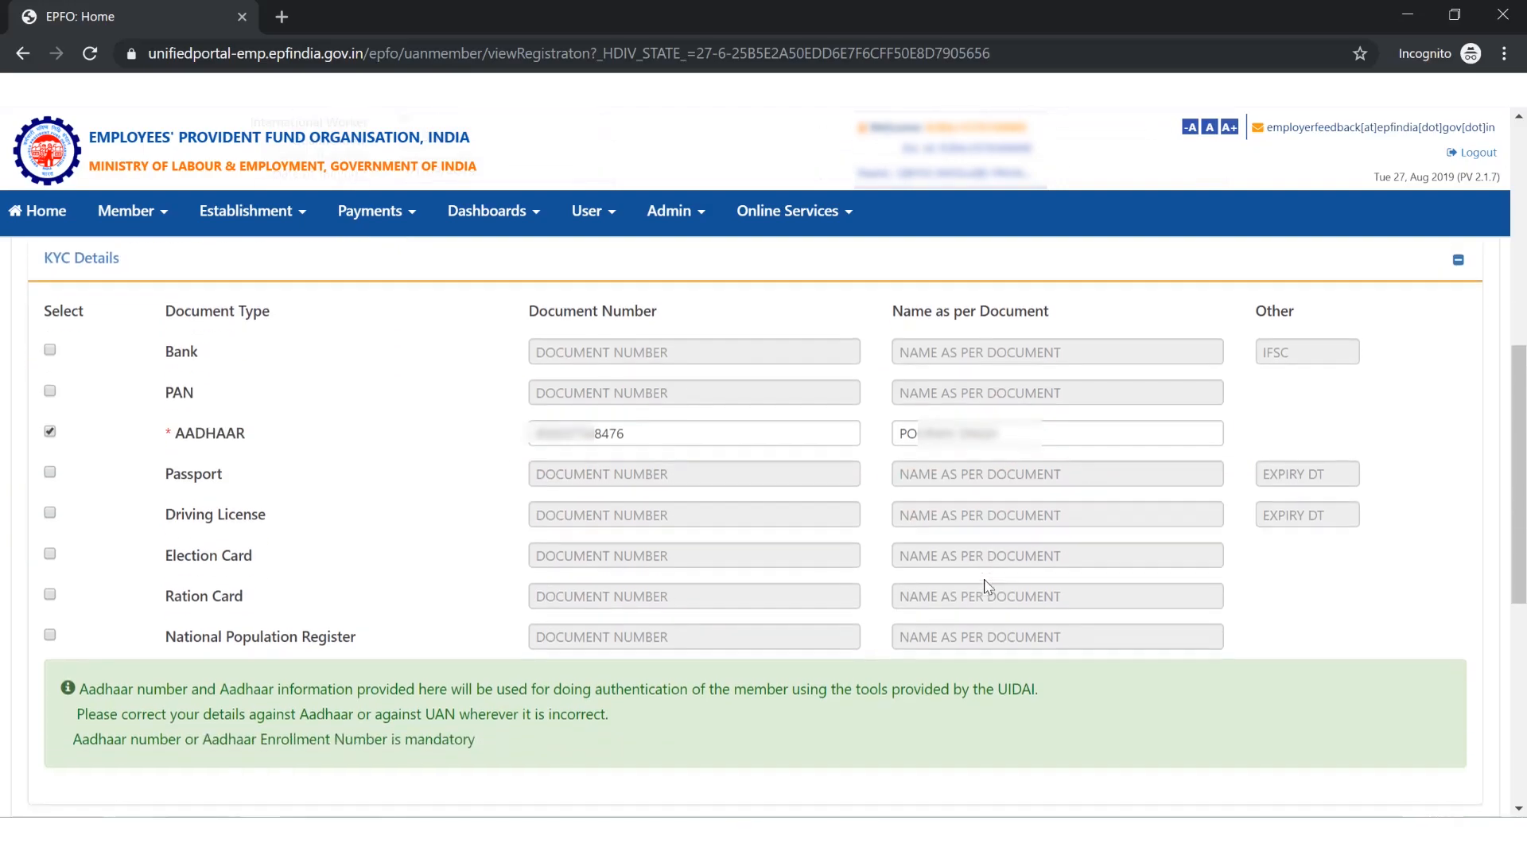
Try to save the member registration with the AADHAAR document selected, and read the validation text above the AADHAAR row
scroll(986, 585, down, 2)
scroll(889, 631, down, 2)
click(726, 617)
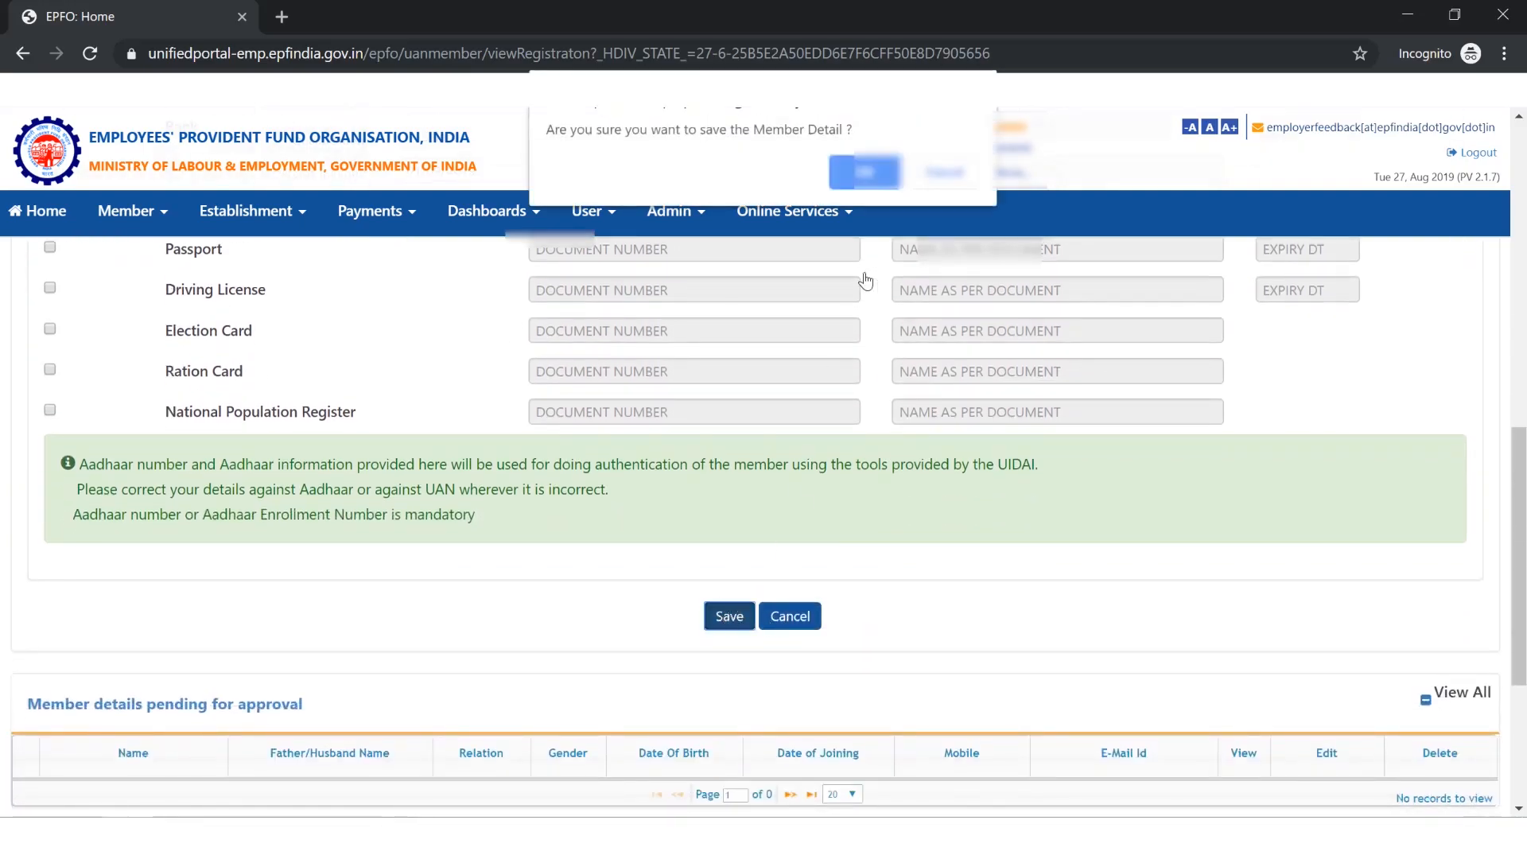
click(862, 170)
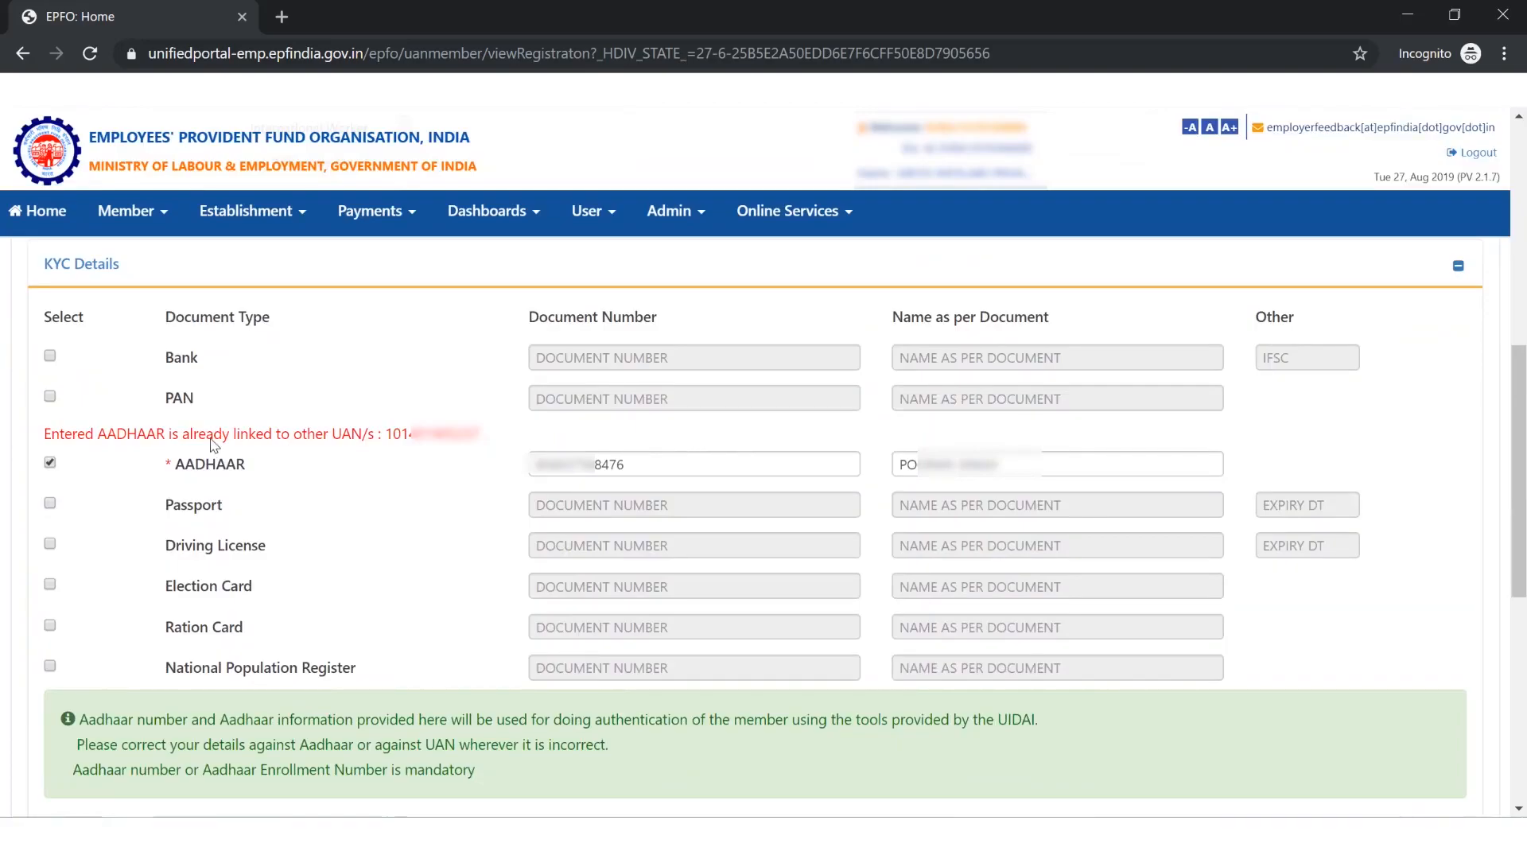
mouse_move(44, 435)
mouse_down()
mouse_move(296, 436)
mouse_move(408, 467)
mouse_move(456, 436)
mouse_move(649, 450)
mouse_move(603, 440)
mouse_move(735, 432)
mouse_up()
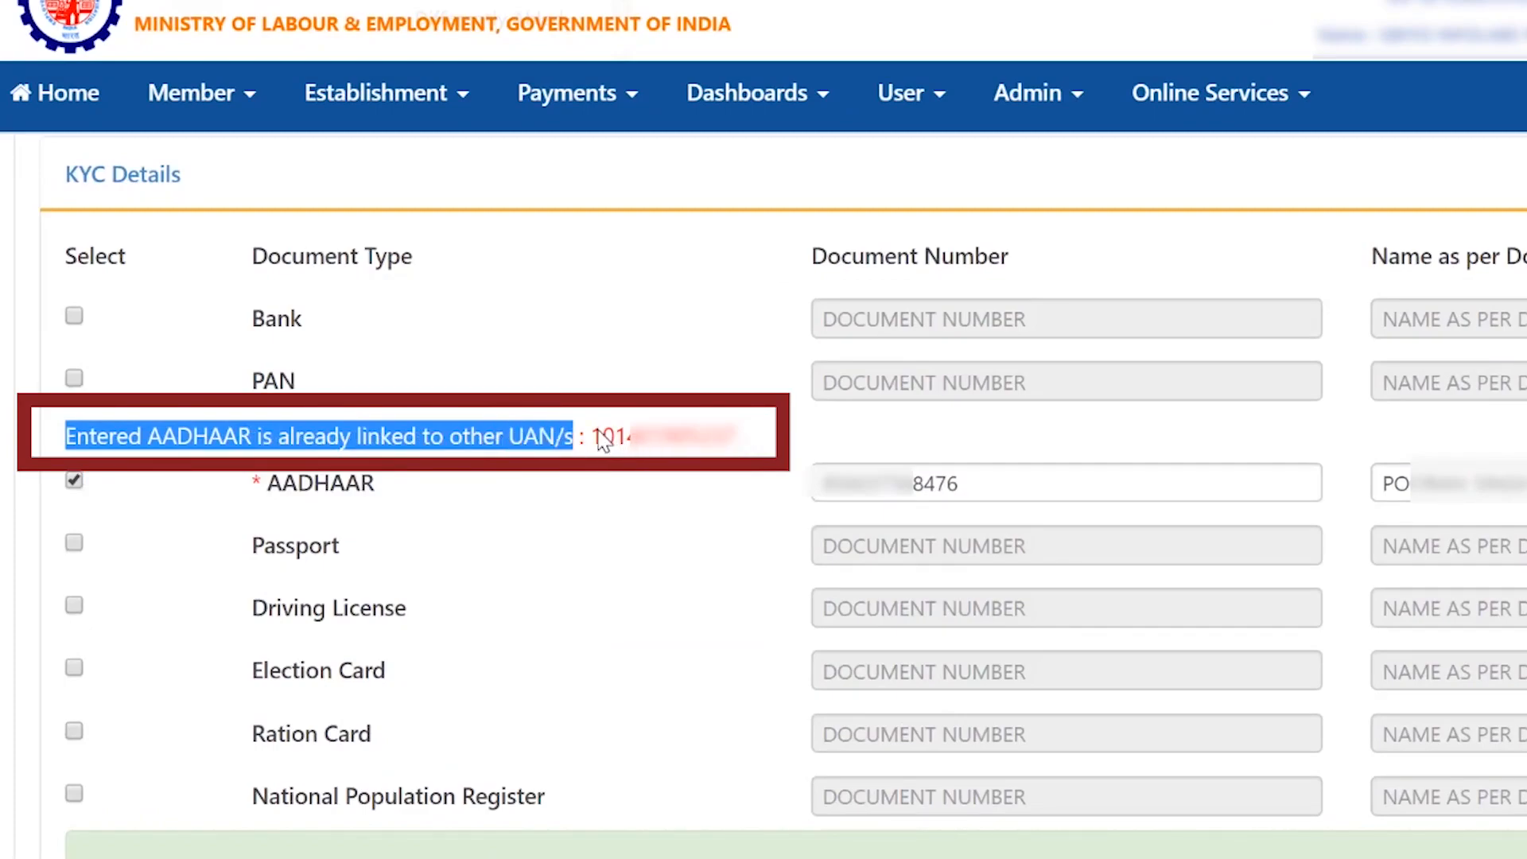
click(764, 426)
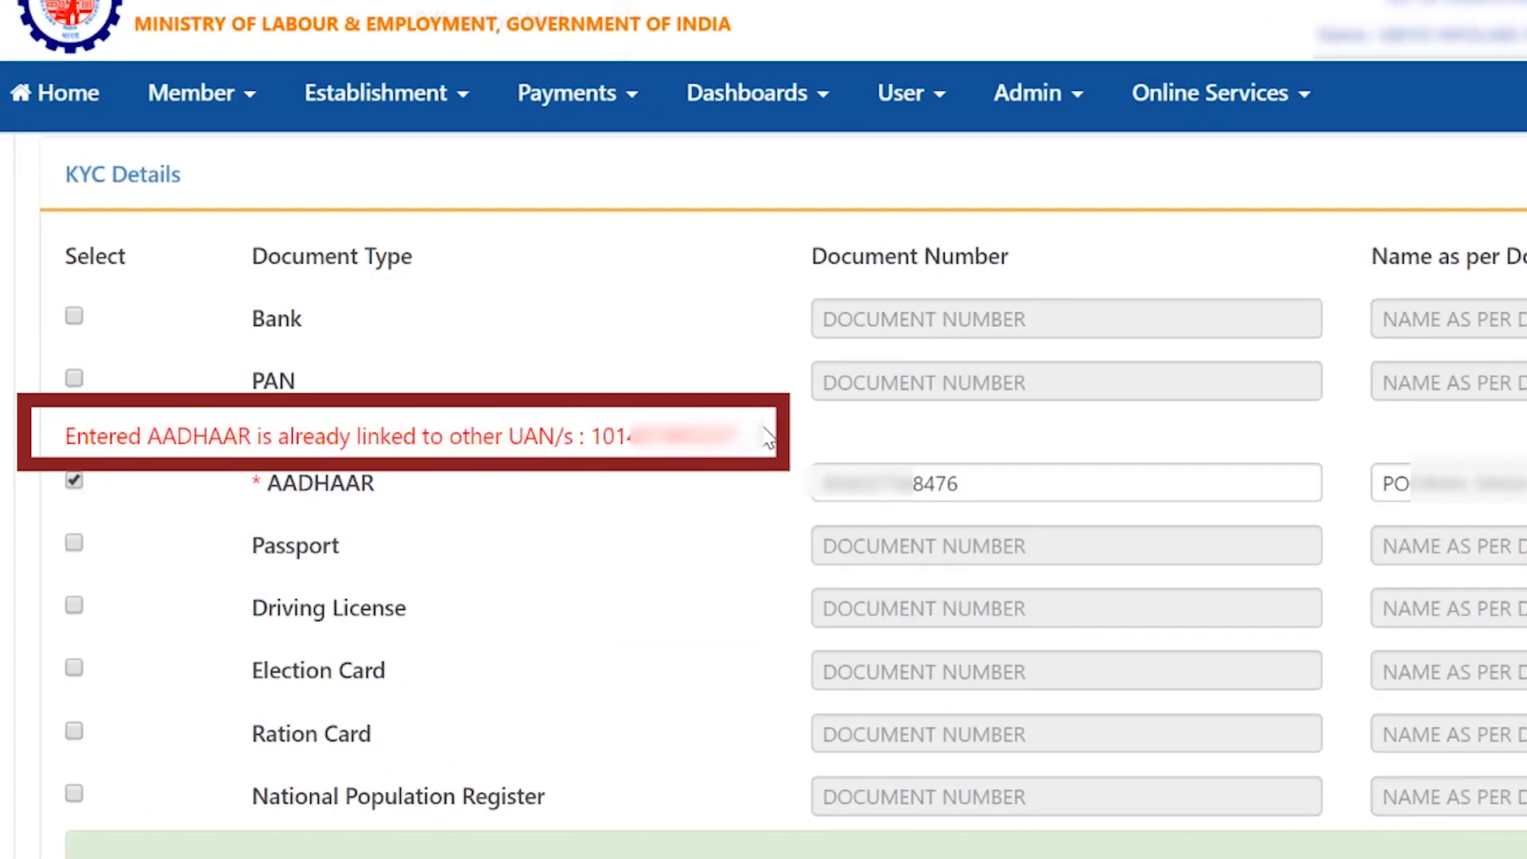